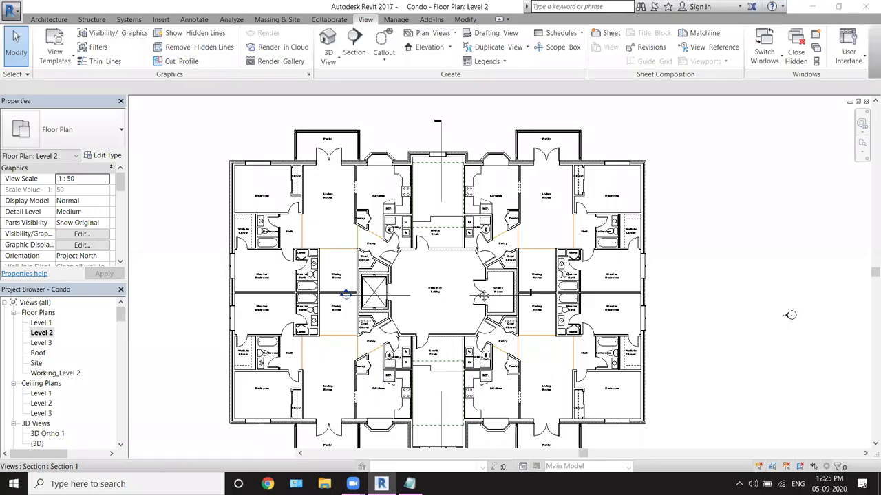
Step: Pan the Condo Level 2 floor plan slightly
middle_drag(442, 297, 498, 273)
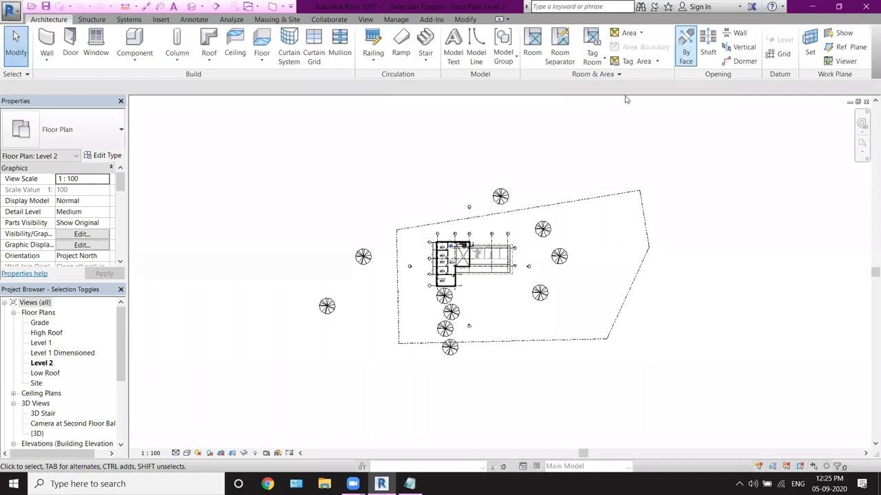
scroll(482, 261, up, 3)
scroll(482, 261, up, 2)
scroll(550, 275, up, 2)
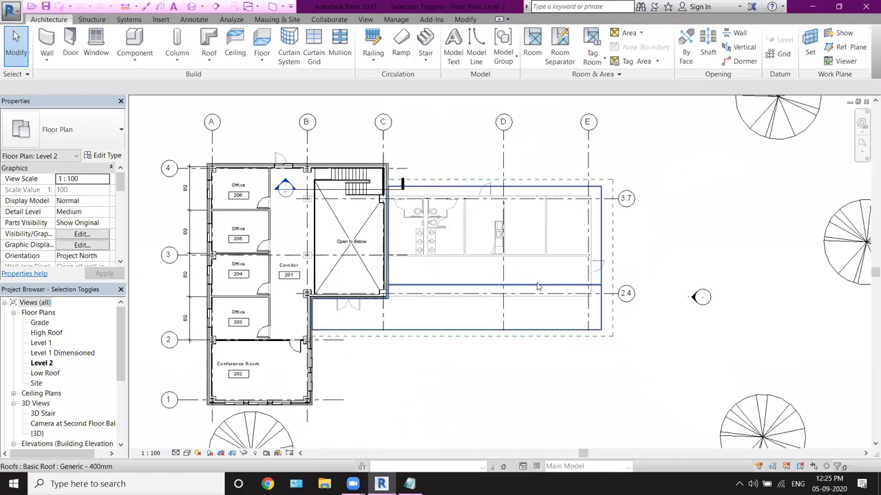
scroll(601, 265, down, 4)
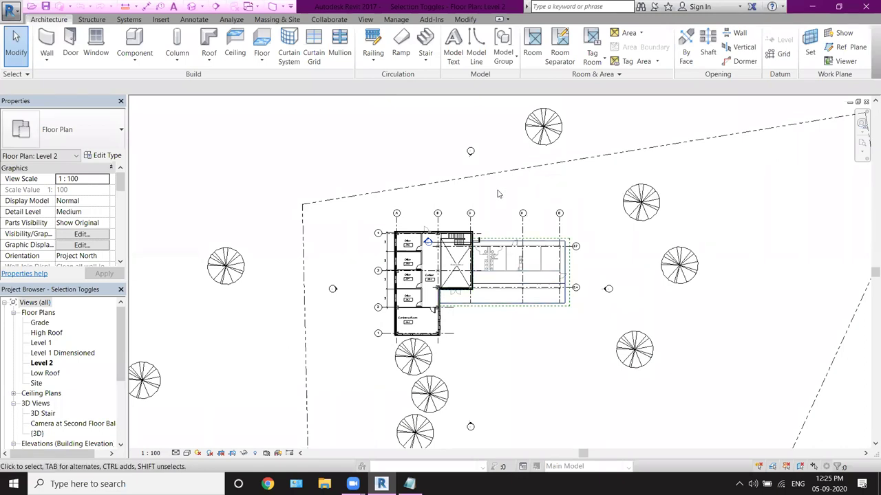
middle_drag(541, 191, 487, 190)
scroll(401, 183, down, 2)
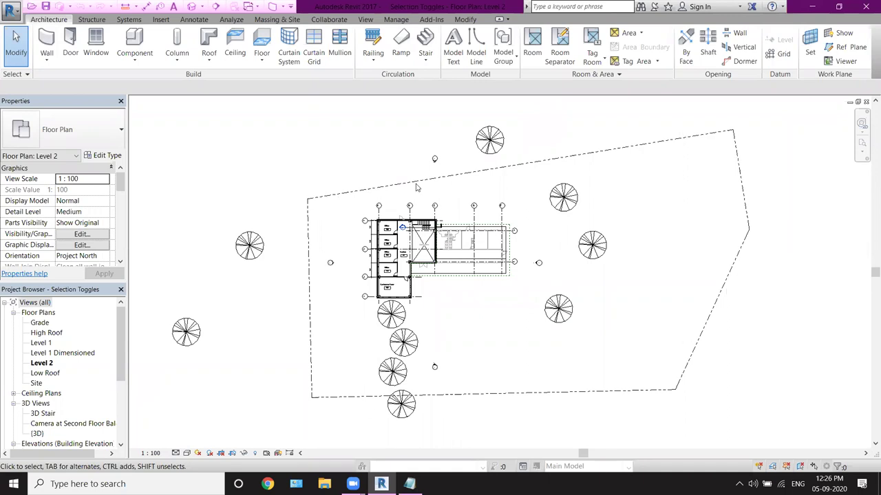
scroll(416, 187, up, 2)
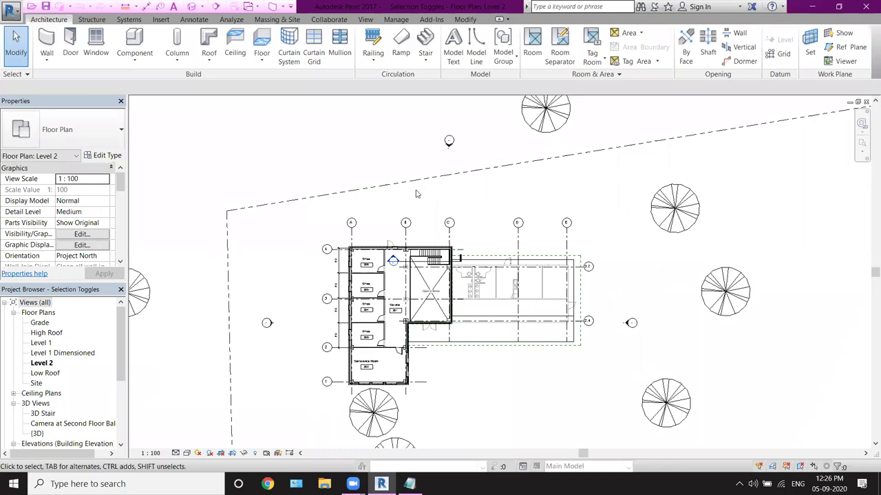
scroll(291, 204, down, 2)
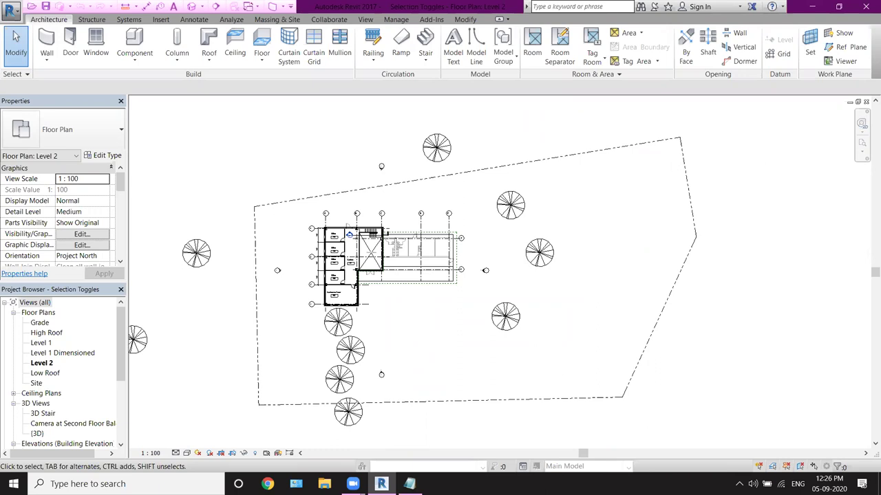
Step: Enable Select Links, then pick and drag the linked site model and undo the move
click(757, 467)
click(401, 185)
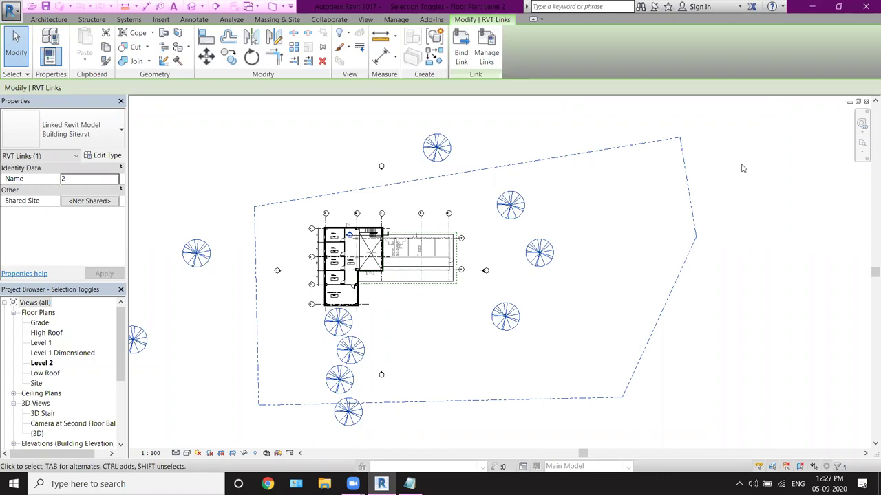
drag(382, 185, 342, 164)
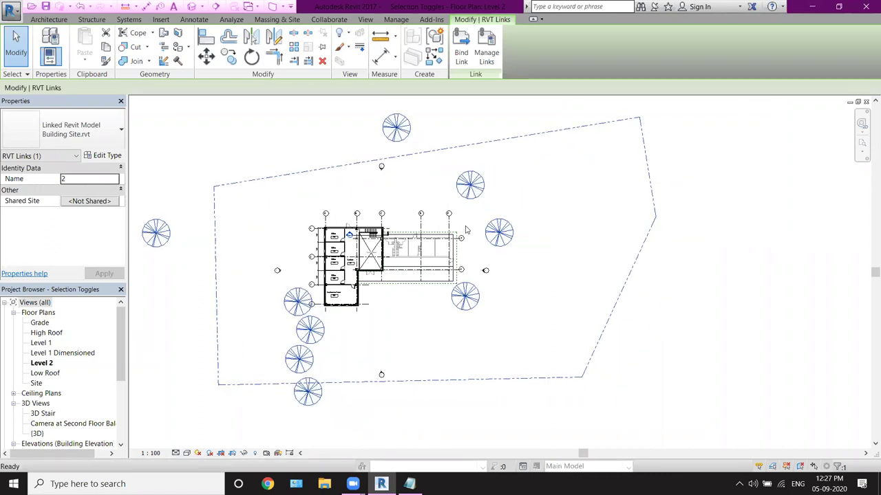
key(ctrl+z)
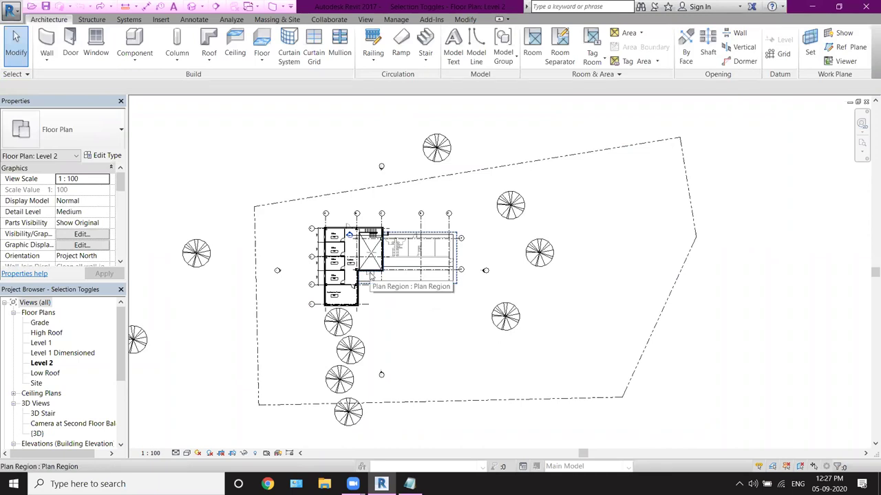
scroll(370, 274, up, 1)
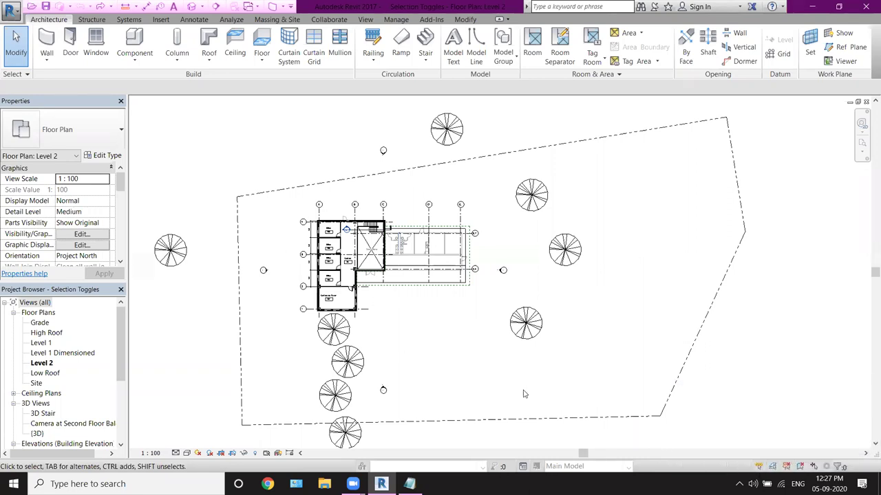
click(28, 75)
click(26, 74)
Step: Check Select links in the Select panel list and zoom into the stair area
click(17, 73)
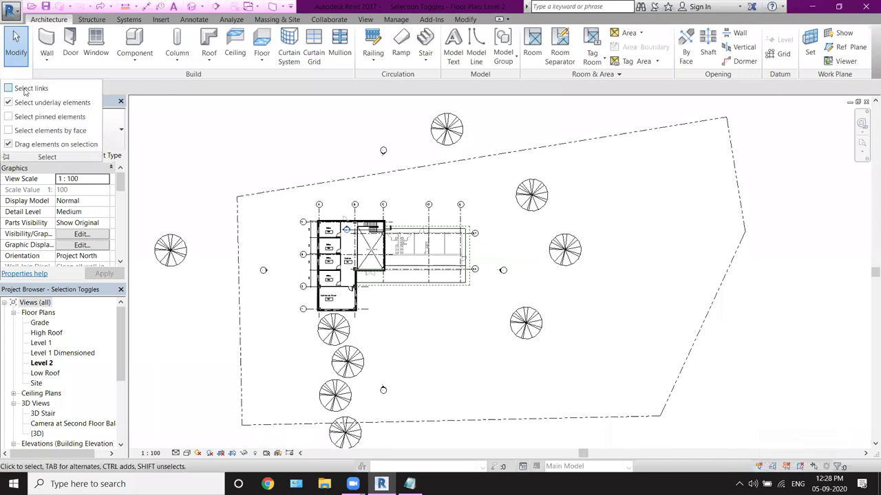
click(25, 90)
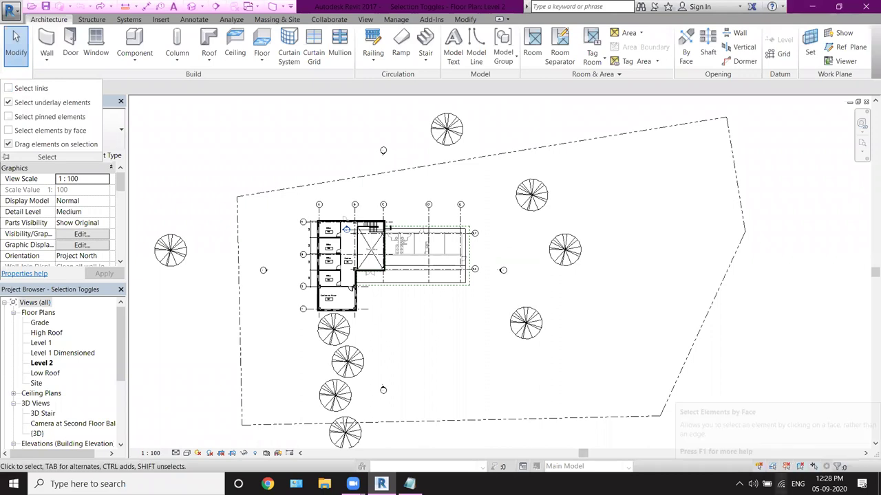
scroll(396, 261, up, 2)
scroll(396, 261, up, 2)
scroll(396, 262, up, 2)
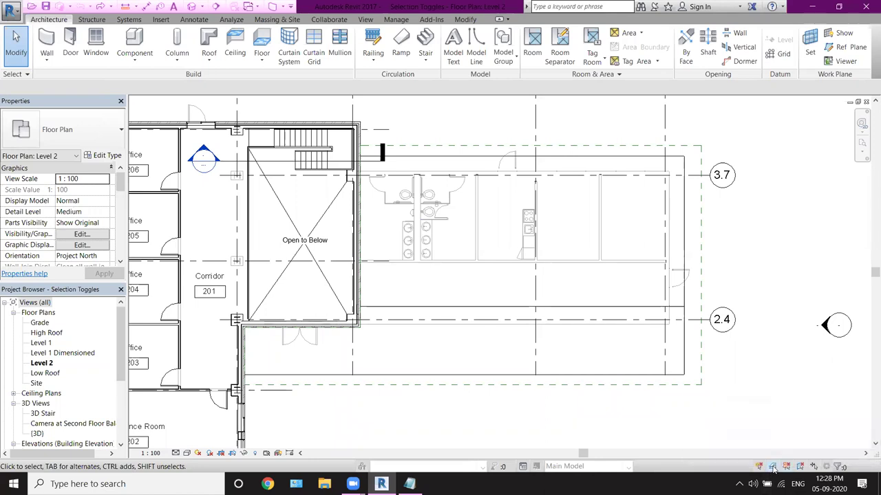
Step: Toggle Select Underlay Elements in the status bar and zoom around the toilet area
click(773, 468)
scroll(411, 256, up, 1)
scroll(411, 259, up, 1)
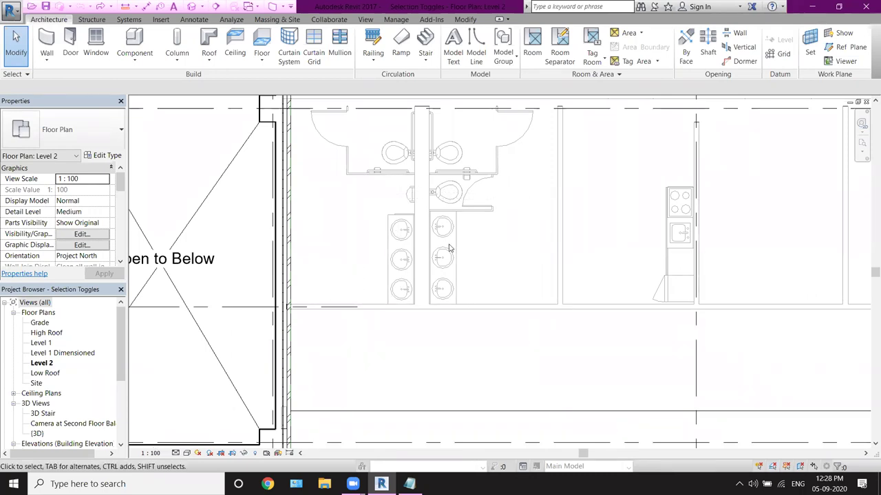
scroll(428, 295, down, 1)
scroll(428, 295, down, 2)
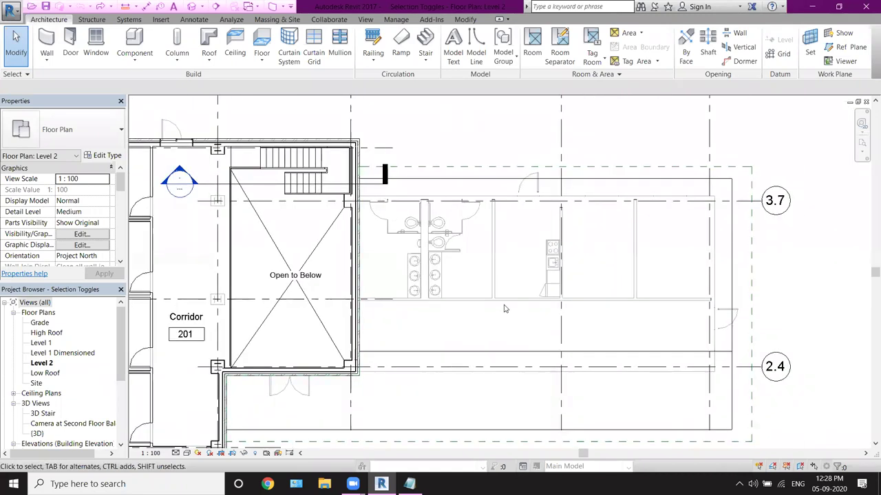
scroll(503, 308, down, 1)
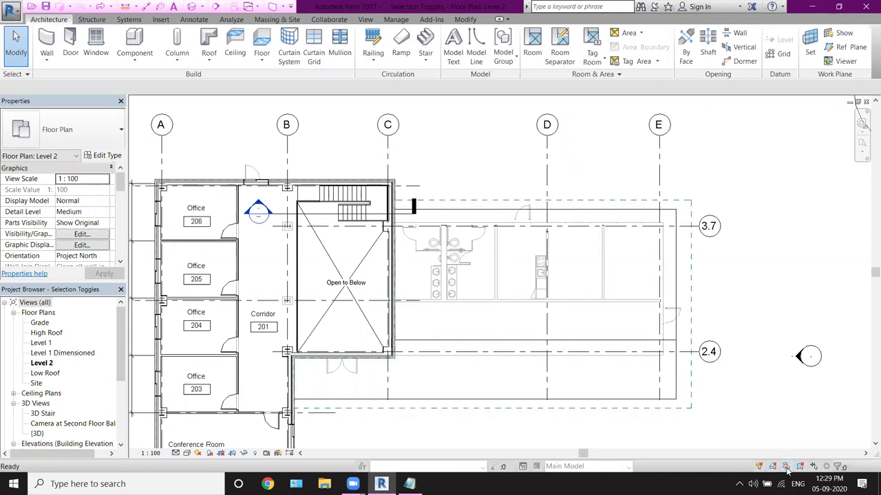
click(547, 174)
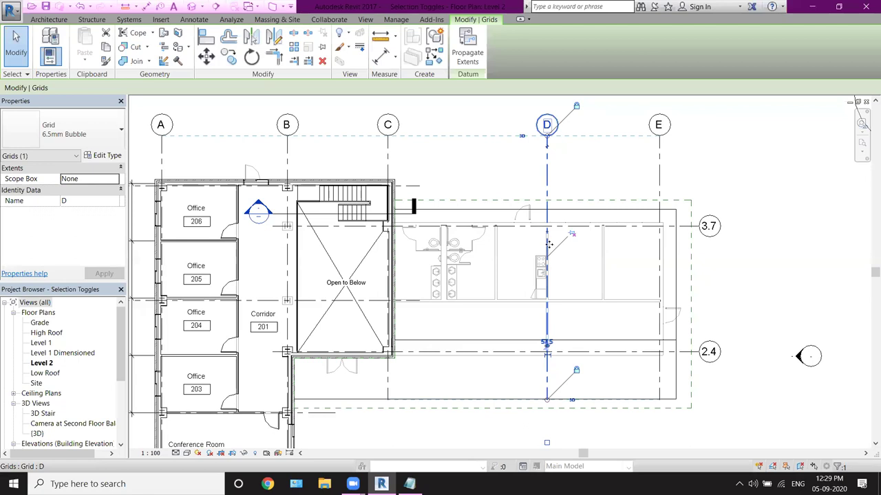
drag(547, 241, 510, 242)
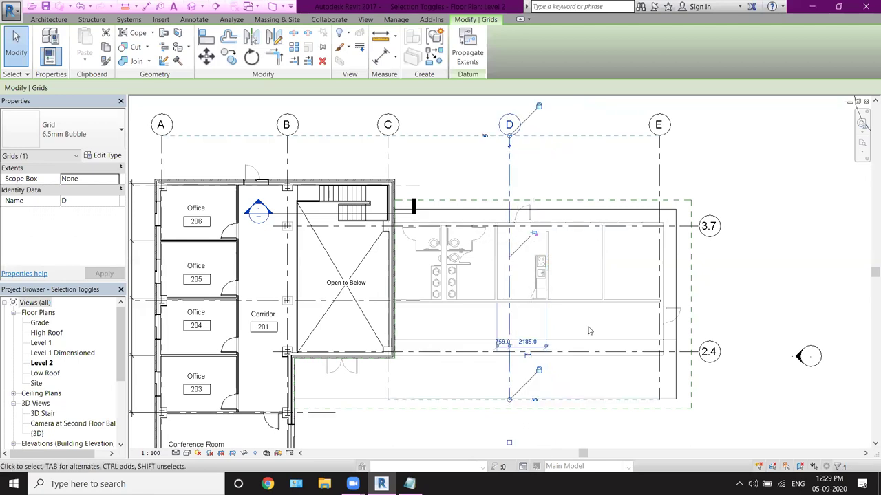
key(ctrl+z)
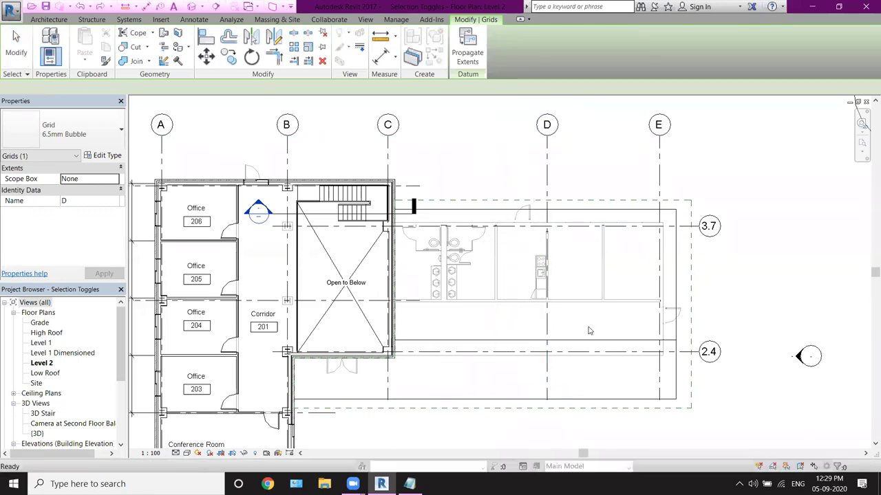
click(548, 192)
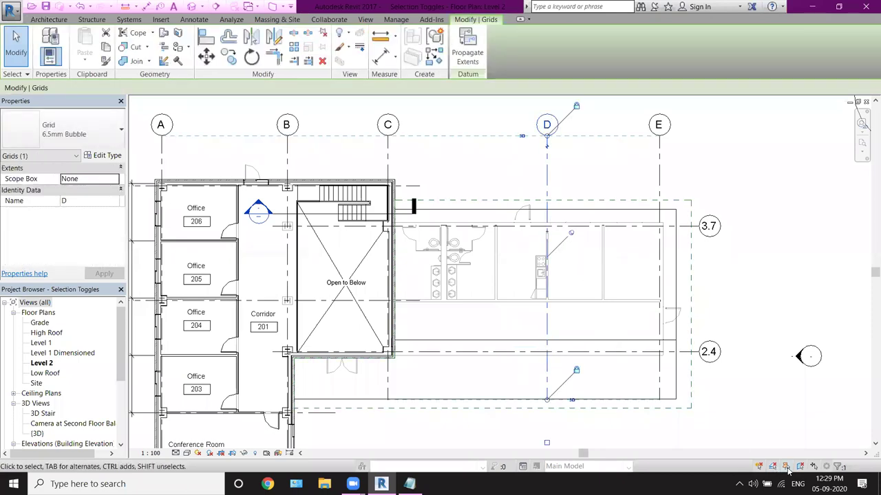
click(789, 470)
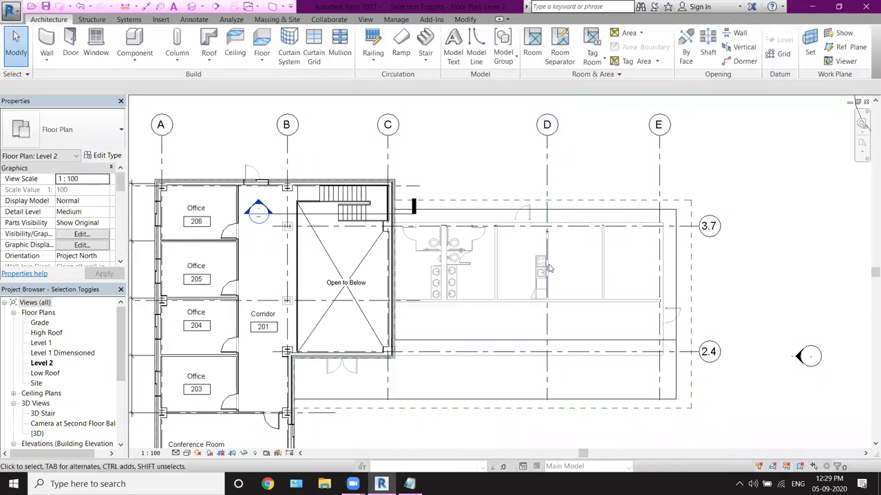
scroll(544, 231, down, 2)
scroll(543, 232, down, 1)
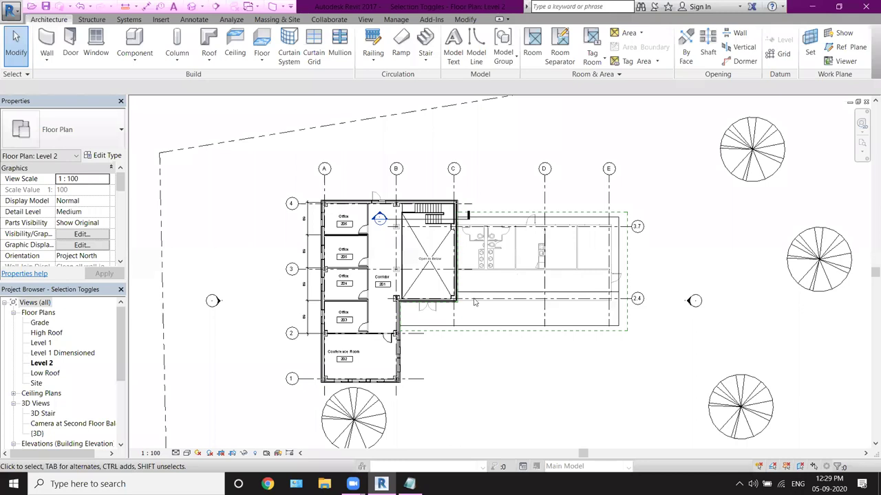
scroll(472, 303, up, 1)
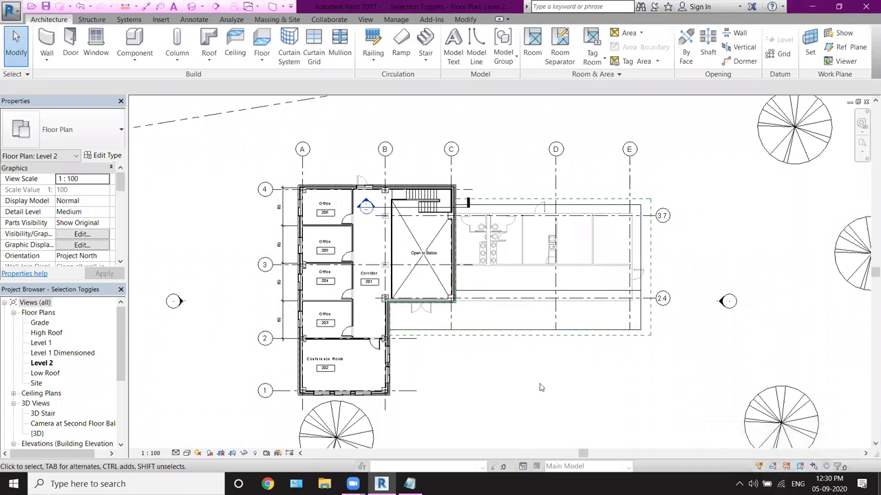
scroll(553, 296, down, 1)
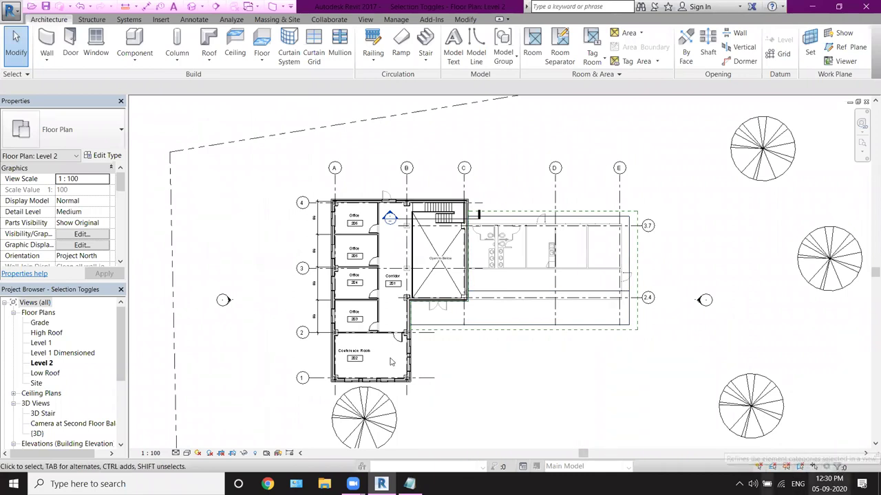
click(23, 76)
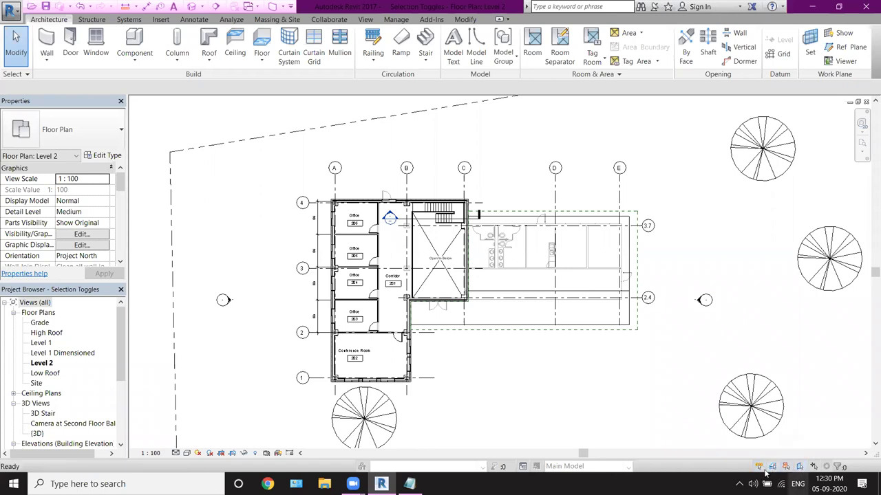
click(17, 74)
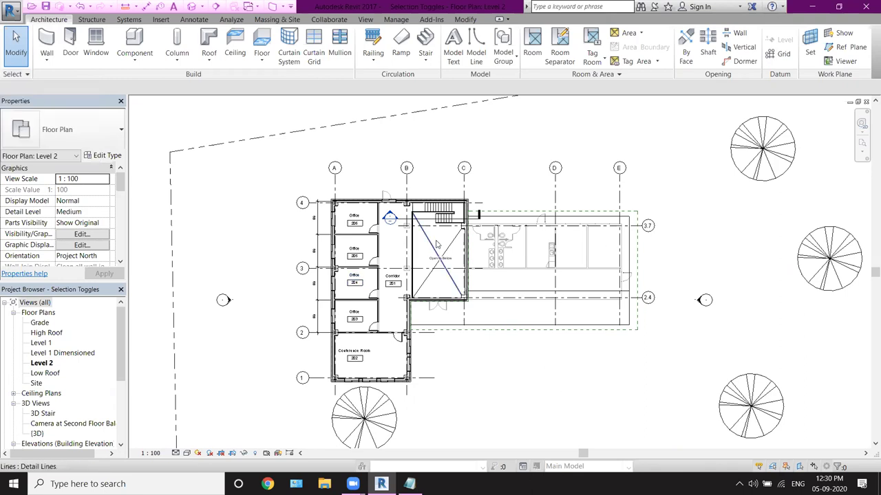
scroll(459, 252, up, 5)
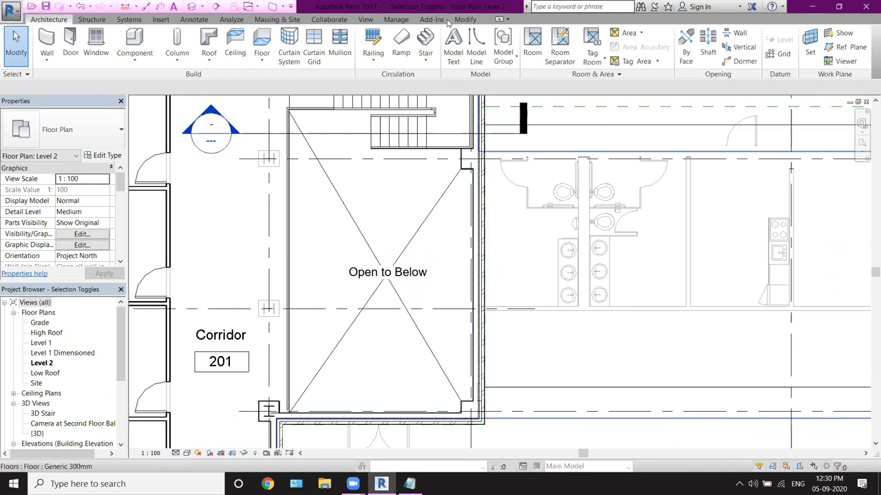
Step: Highlight the 'Revit Options' topic line in Notepad, then minimize Notepad
key(alt+Tab)
drag(597, 189, 514, 182)
click(592, 192)
drag(595, 191, 525, 189)
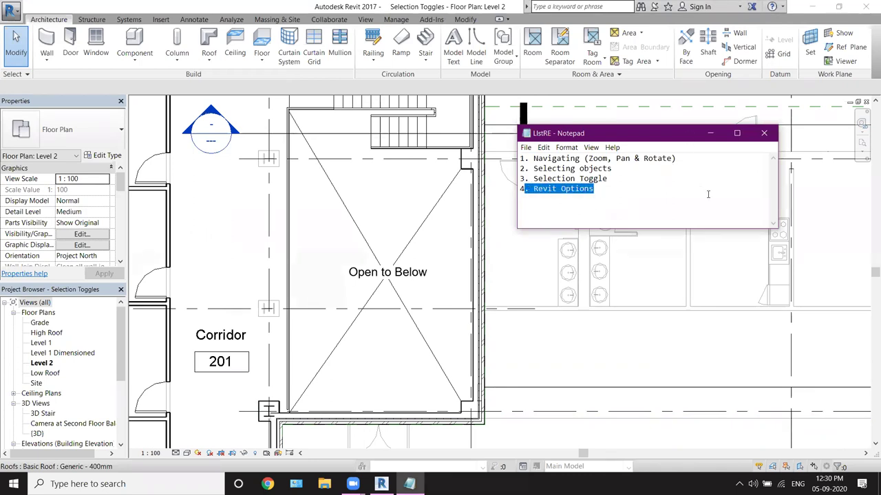
click(712, 135)
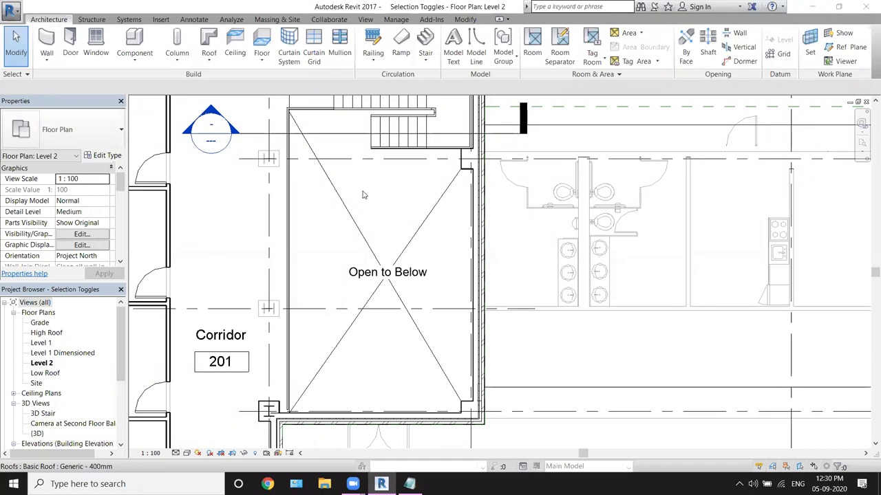
Step: Close the Selection Toggles project without saving and reopen the application menu
click(11, 10)
click(41, 340)
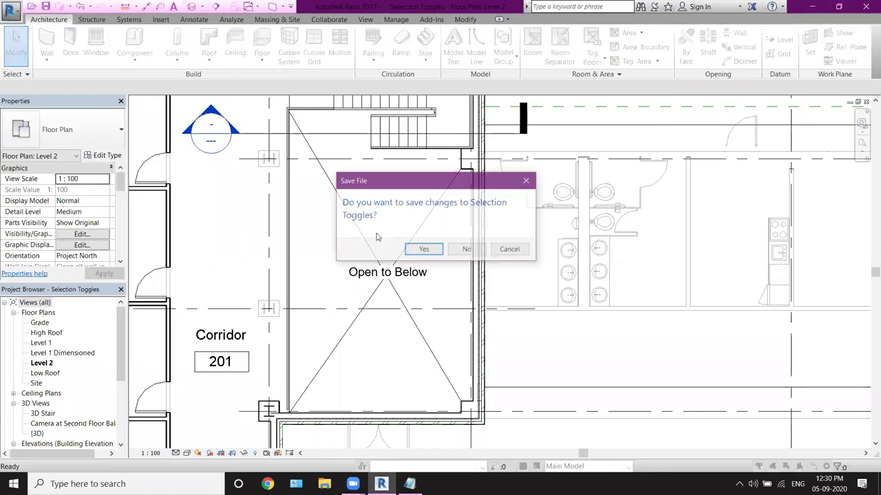
click(466, 250)
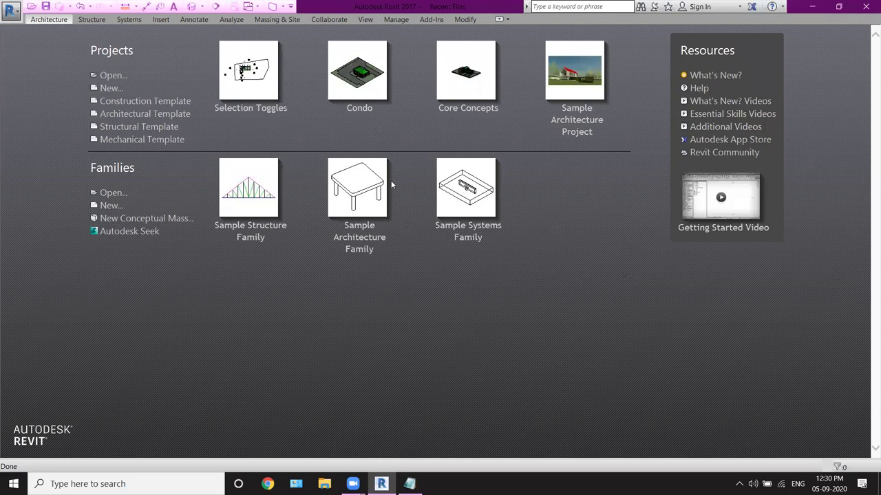
click(14, 16)
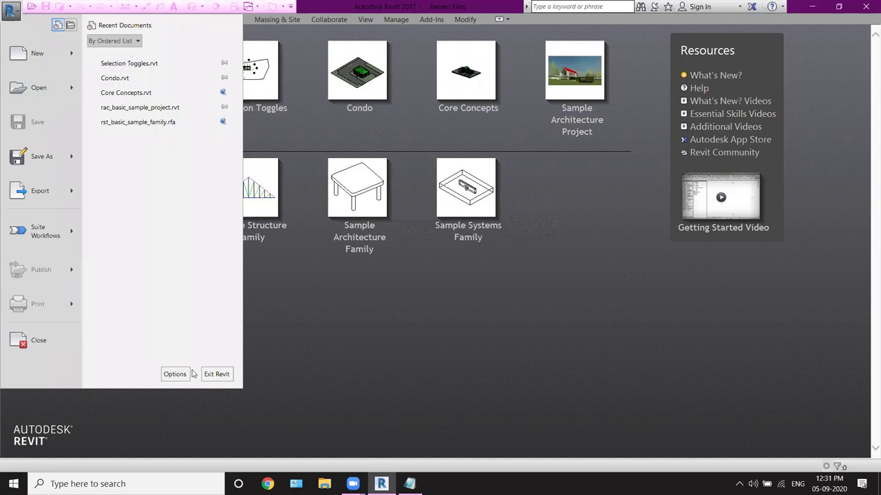
click(11, 11)
click(11, 11)
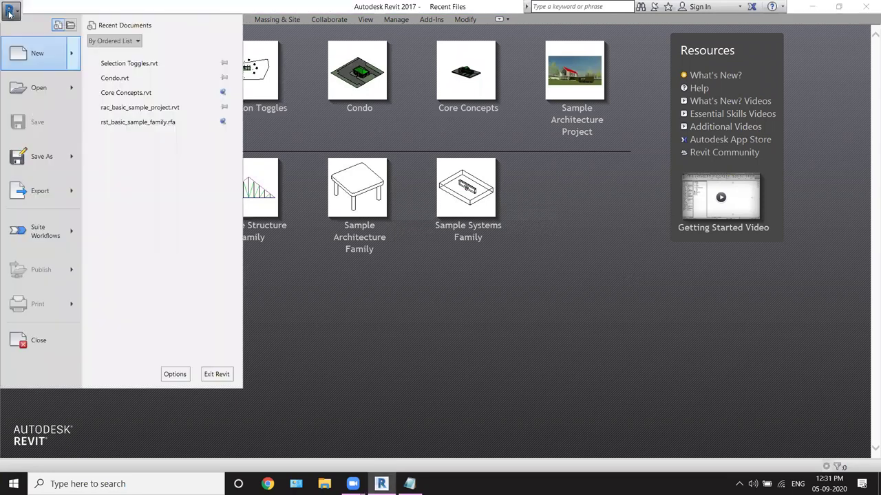
Step: Open Options and check the save reminder interval, leaving it at 30 minutes
click(180, 377)
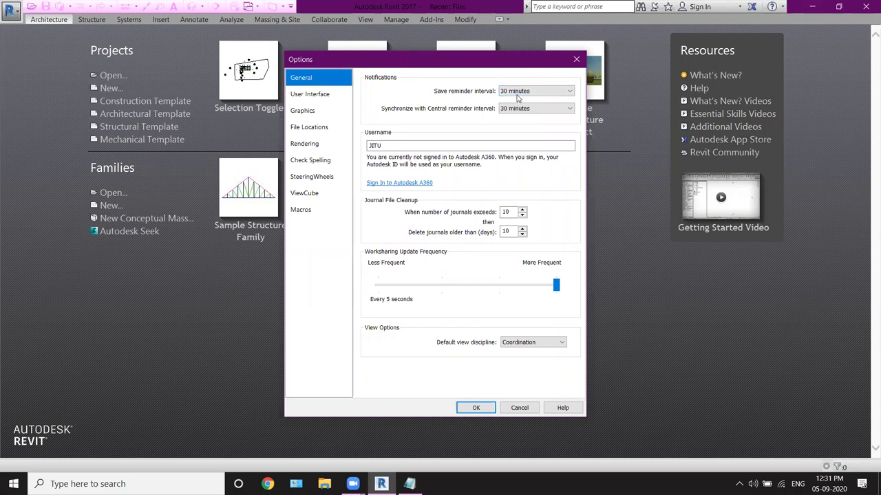
click(518, 91)
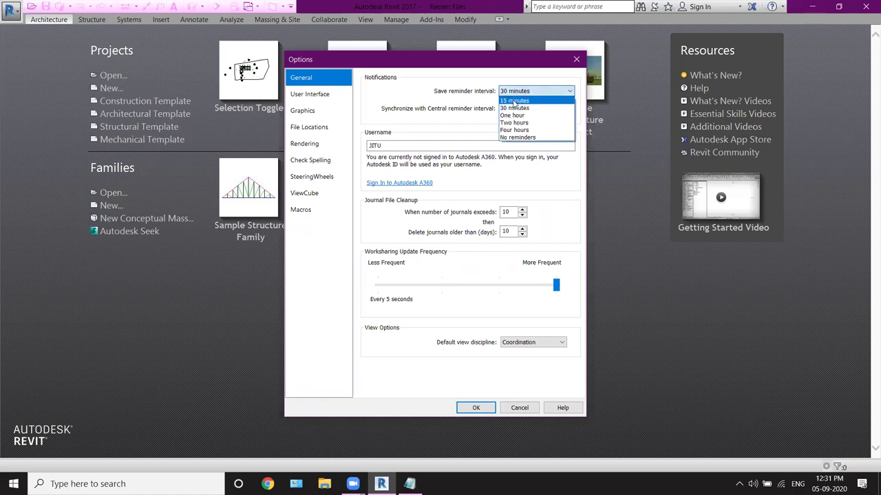
click(514, 108)
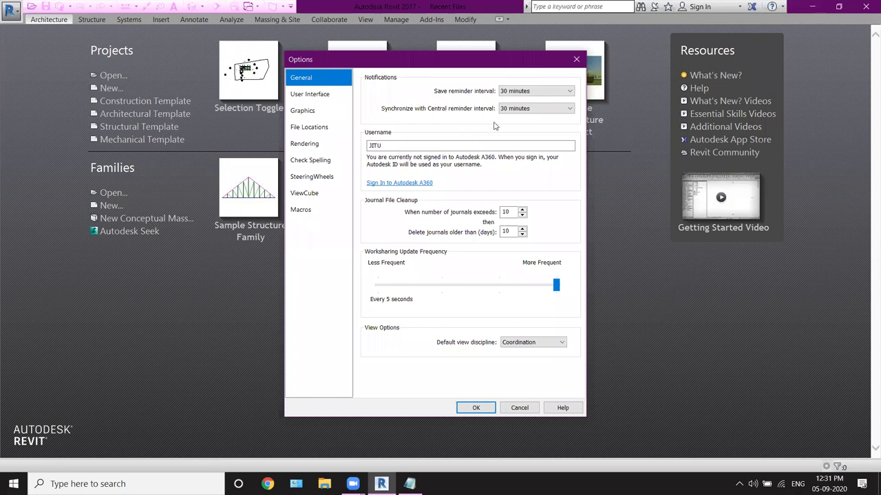
Step: Select the whole Username text in the General settings
click(413, 145)
key(ctrl+a)
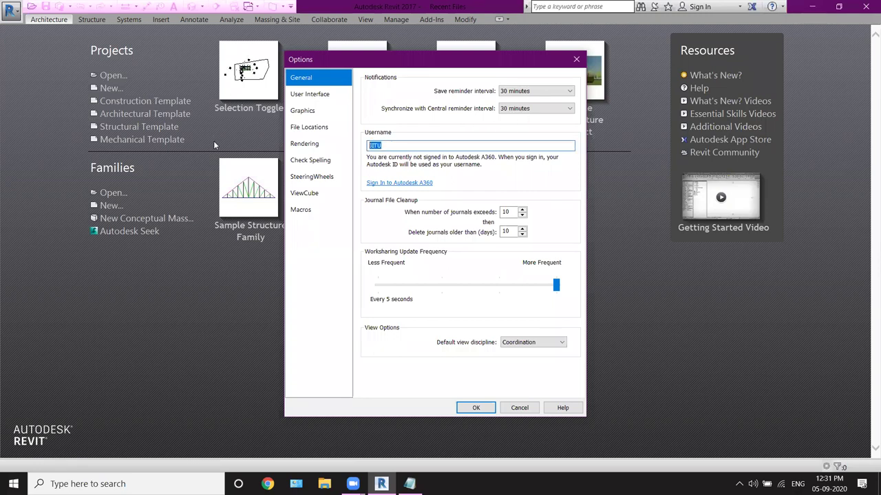
click(398, 149)
key(ctrl+a)
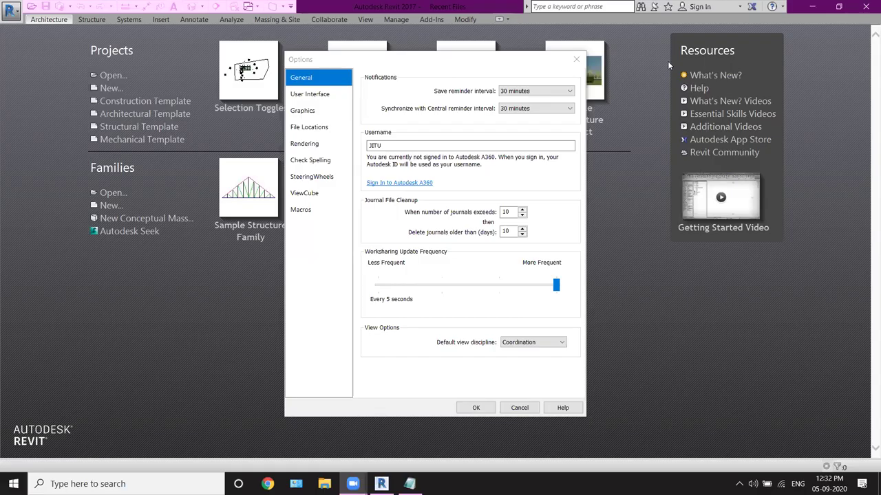
click(393, 146)
double_click(370, 146)
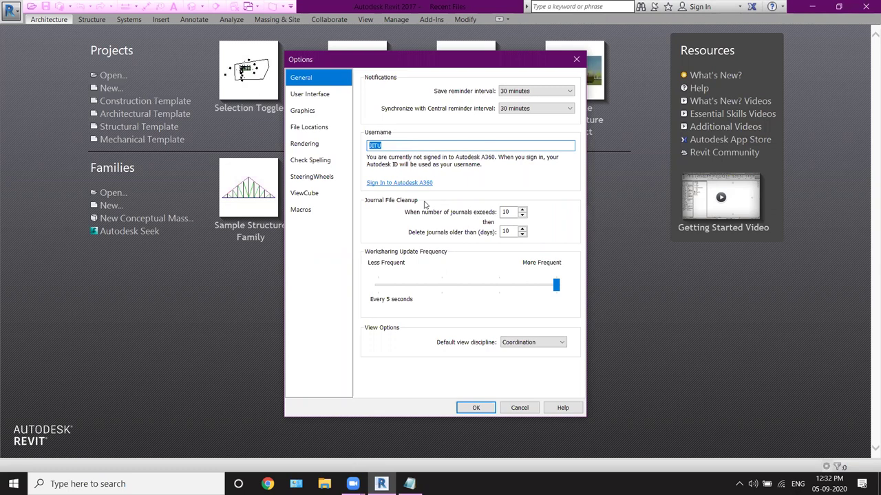
Step: On User Interface, toggle the Structure tab off and on, set the Dark theme, and apply
click(316, 94)
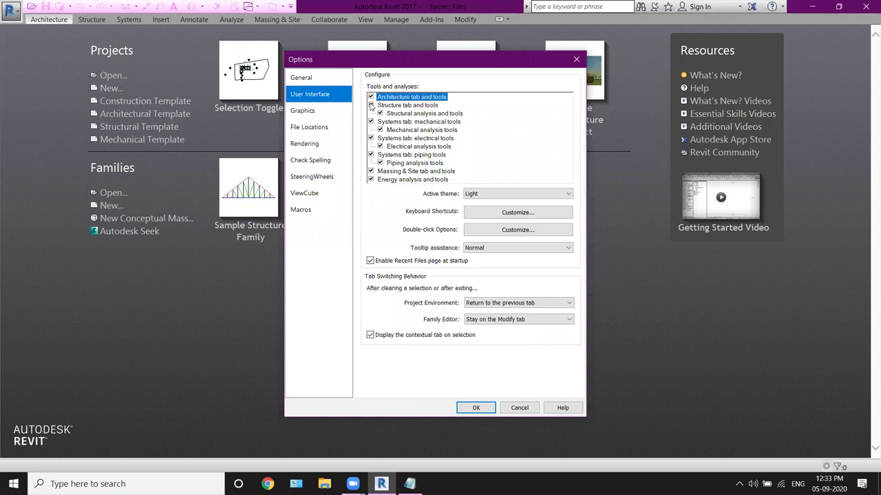
click(371, 105)
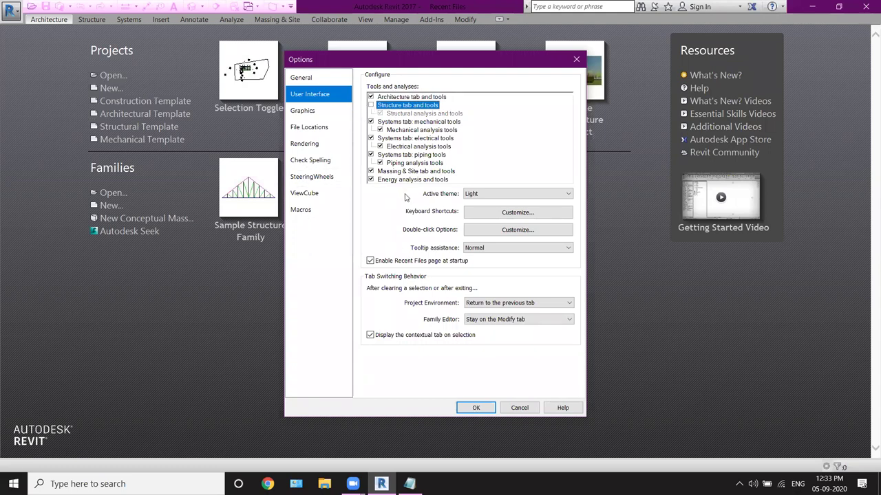
key(space)
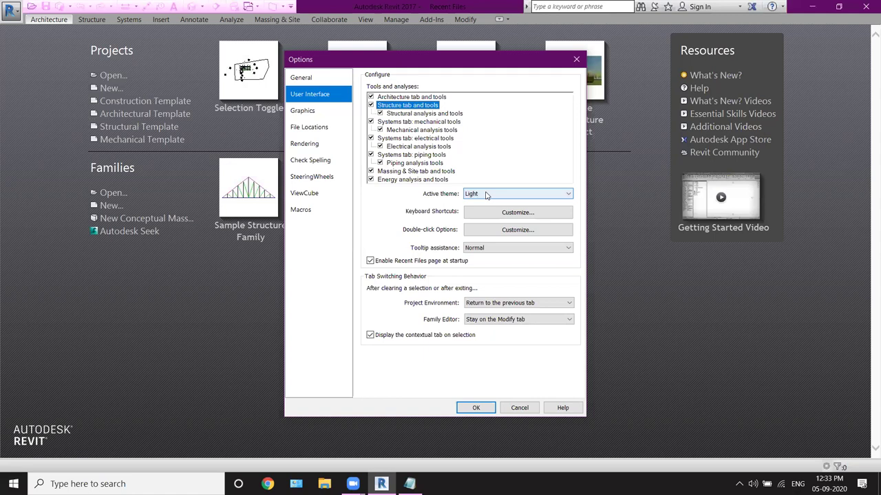
click(485, 194)
click(480, 207)
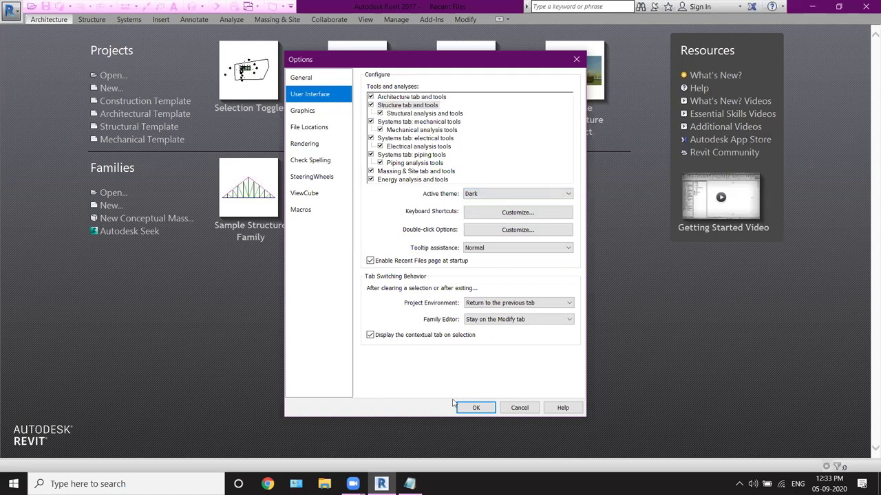
click(476, 408)
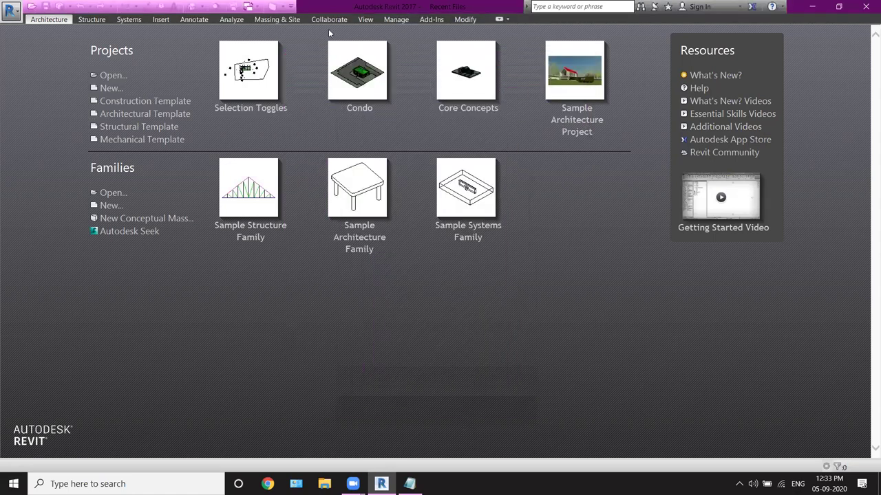
Step: Reopen Options on User Interface and open the Double-click Options customize dialog
click(10, 10)
click(176, 375)
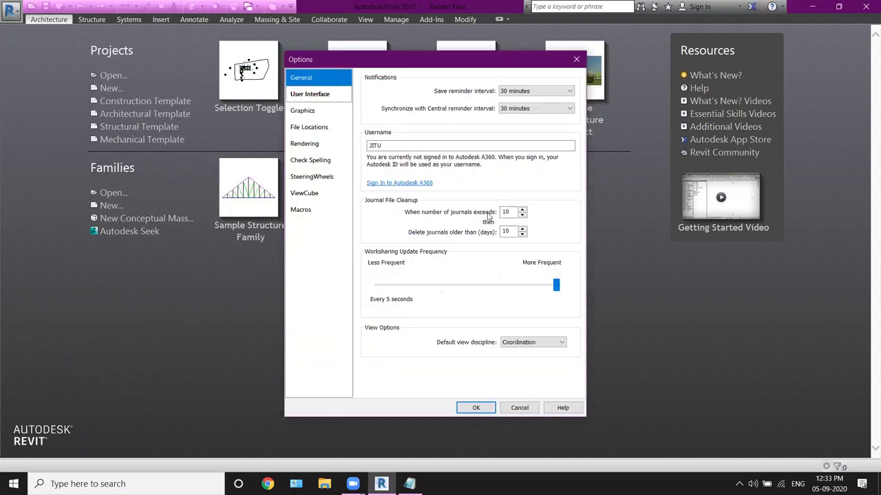
key(Down)
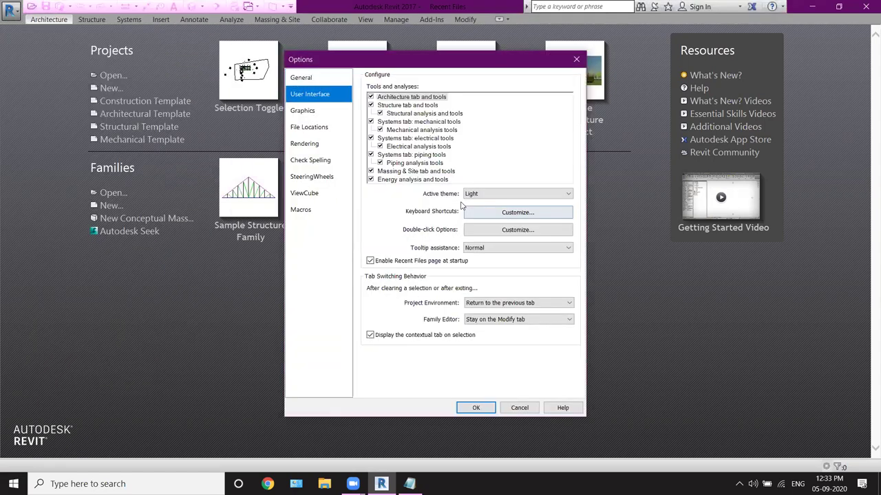
click(486, 233)
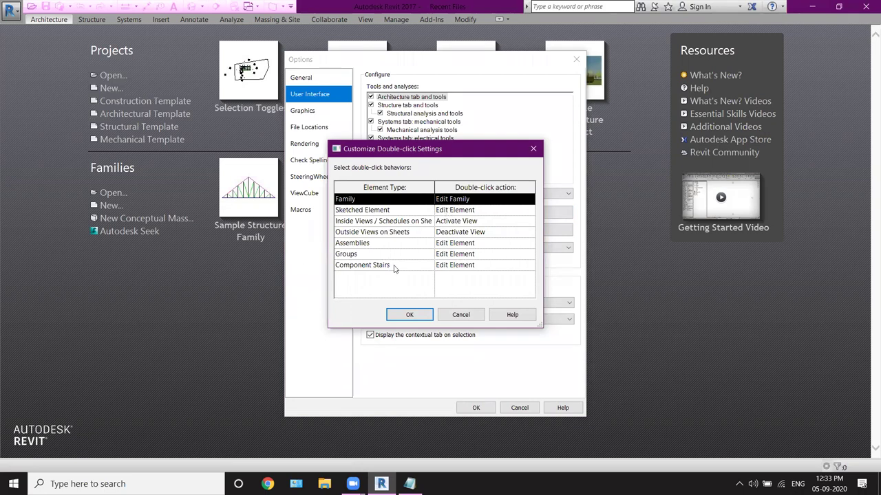
Step: Cancel the double-click settings and switch Options to the Graphics page
click(470, 317)
click(311, 111)
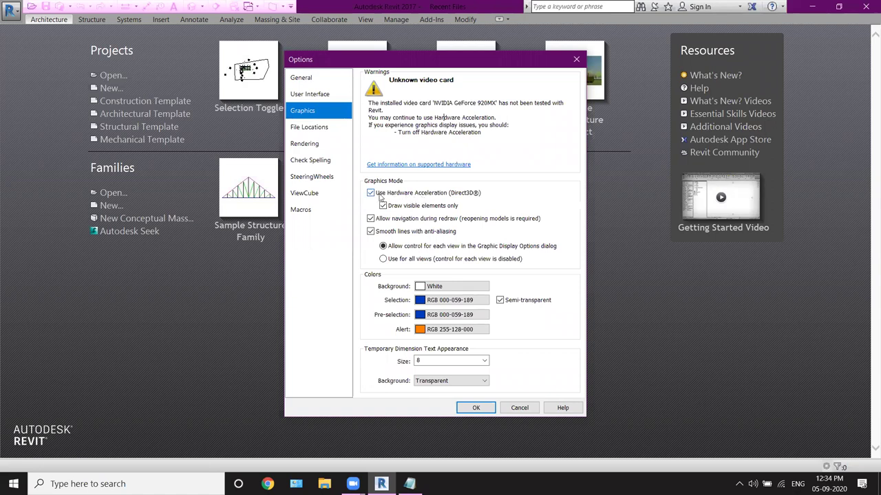
Step: Widen the File Locations Name column, select the user files and point cloud paths, then view Rendering
click(328, 130)
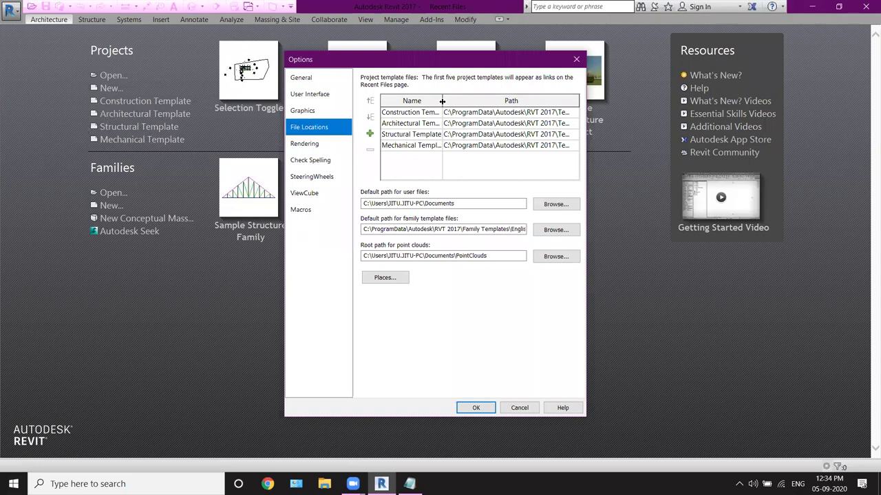
drag(443, 101, 458, 103)
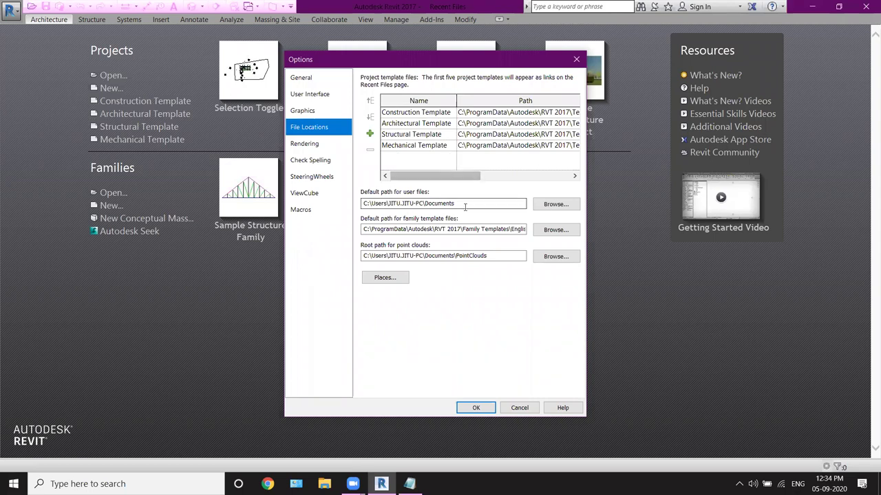
double_click(441, 203)
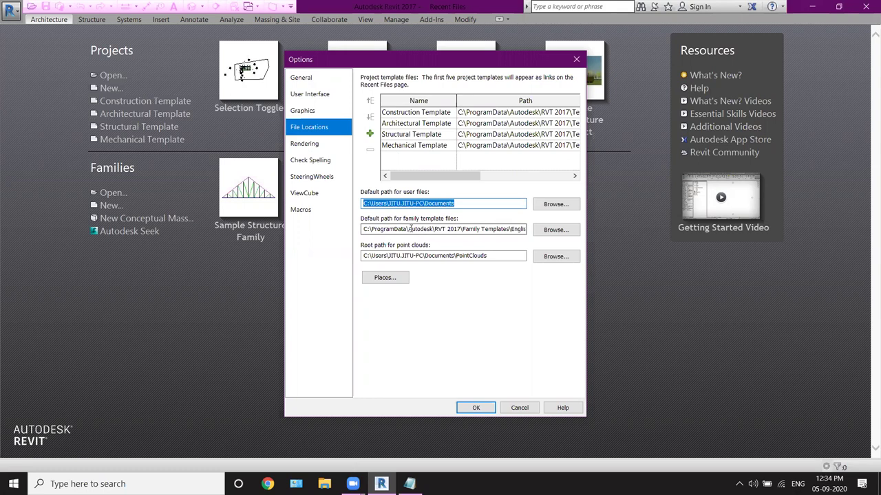
drag(481, 204, 360, 209)
drag(482, 255, 348, 260)
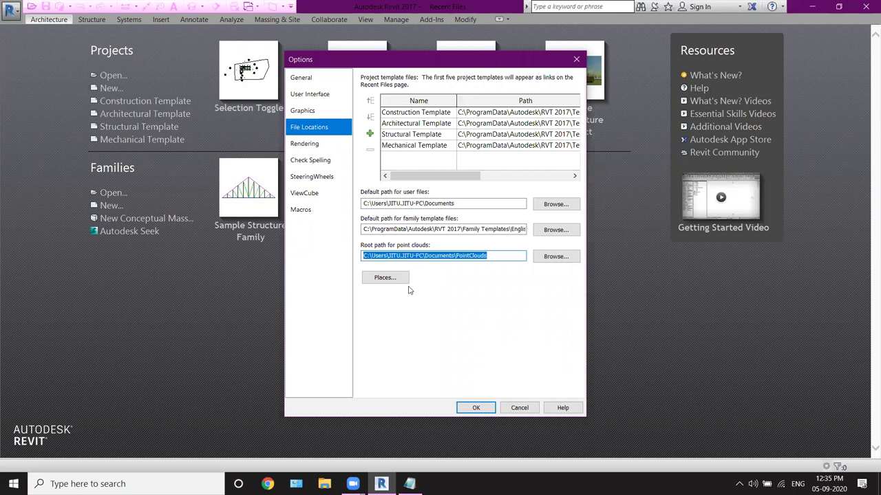
click(311, 142)
Step: Glance at the Check Spelling settings, return to General, and cancel Options without applying changes
click(314, 162)
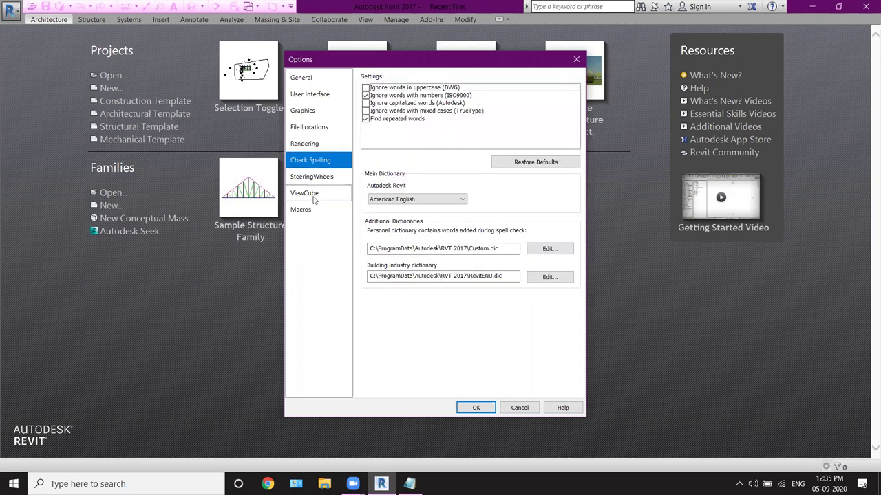
click(322, 79)
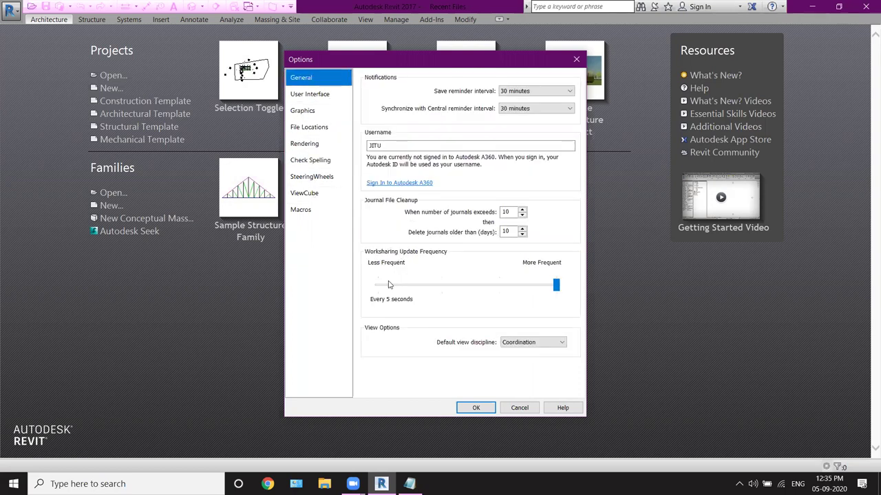
click(518, 407)
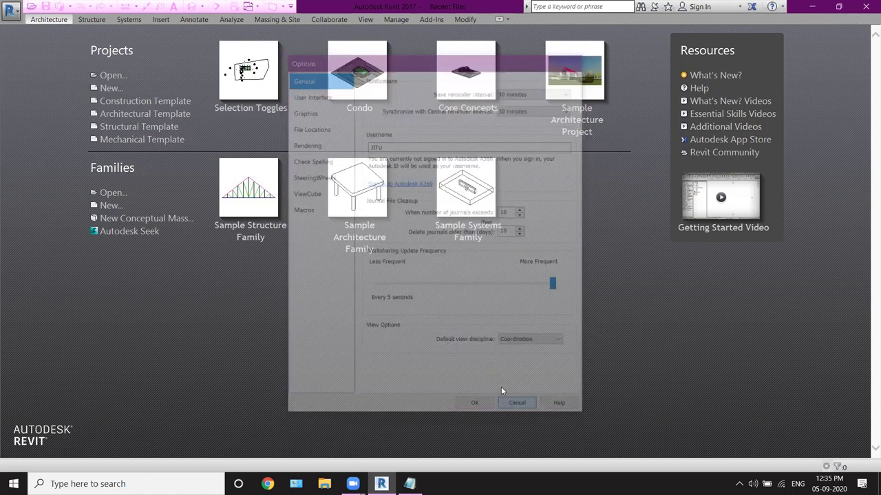